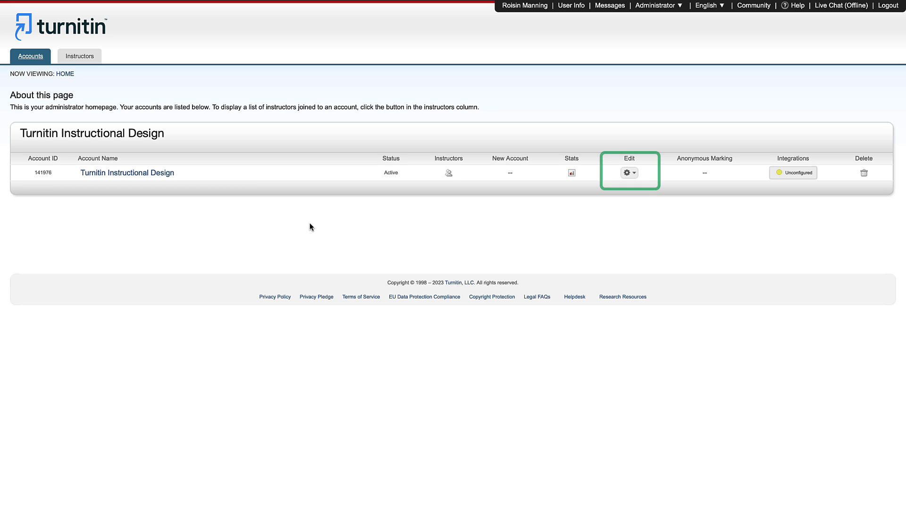
pyautogui.click(627, 174)
pyautogui.click(641, 186)
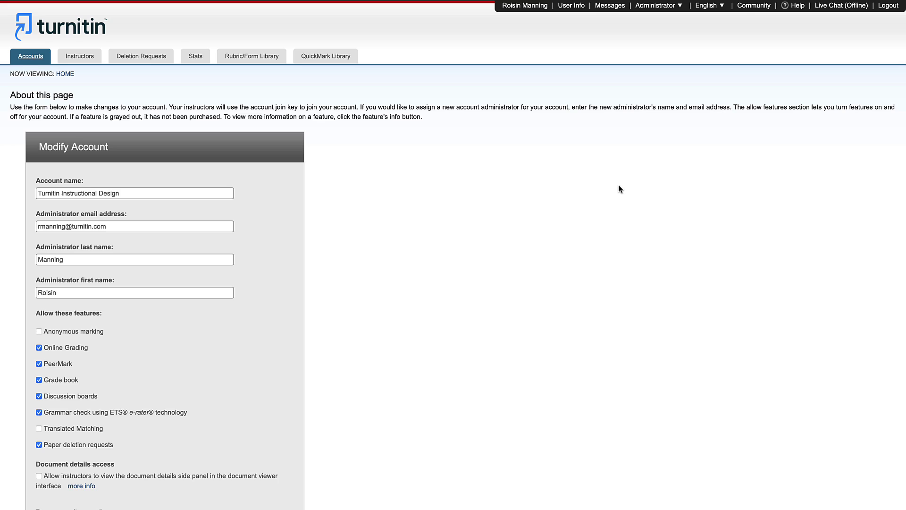
pyautogui.scroll(-2, 226, 373)
pyautogui.scroll(-4, 225, 374)
pyautogui.scroll(-4, 226, 374)
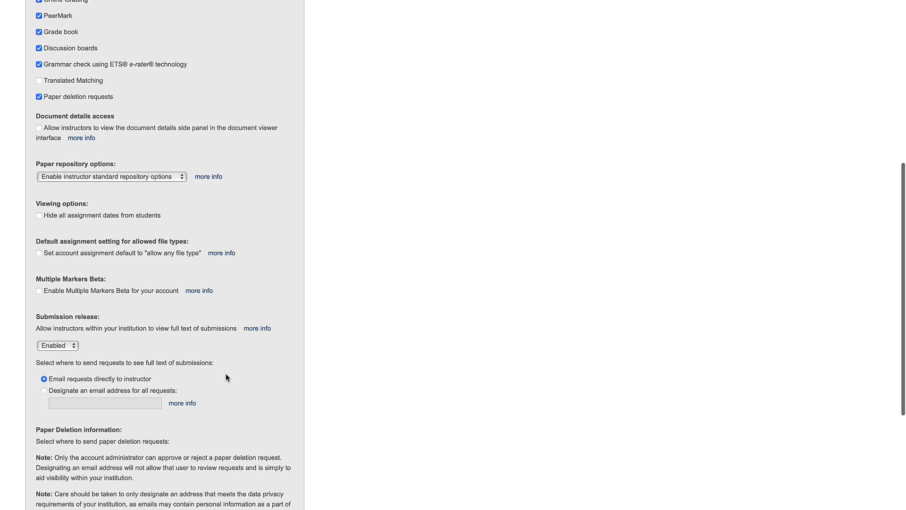
pyautogui.scroll(-3, 226, 373)
pyautogui.scroll(-4, 226, 373)
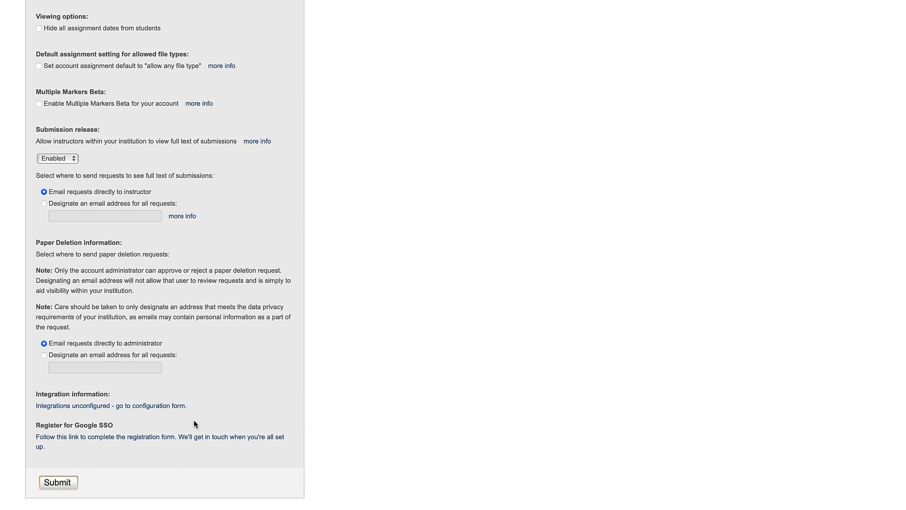
pyautogui.click(193, 421)
pyautogui.scroll(-2, 182, 442)
pyautogui.scroll(-2, 182, 442)
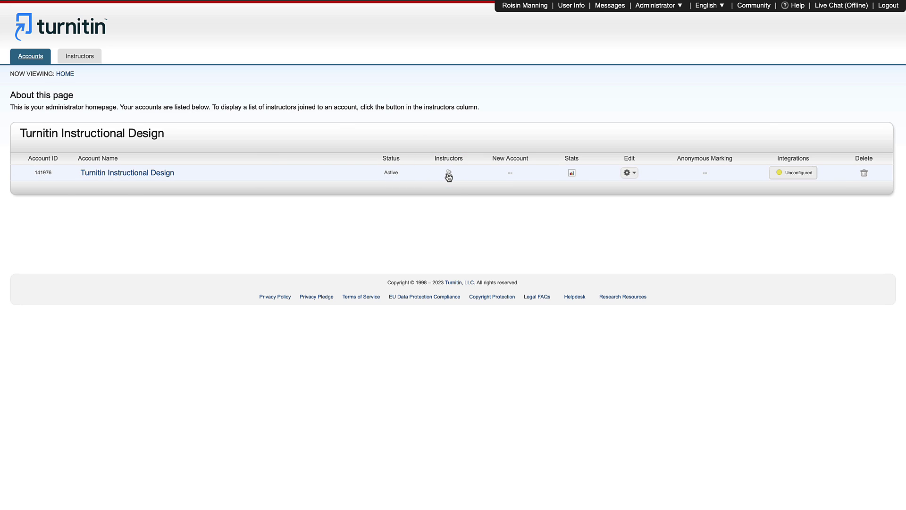
# - Submit the uploaded instructor list for Oakland USD and bring up the individual add-instructor form
pyautogui.click(451, 174)
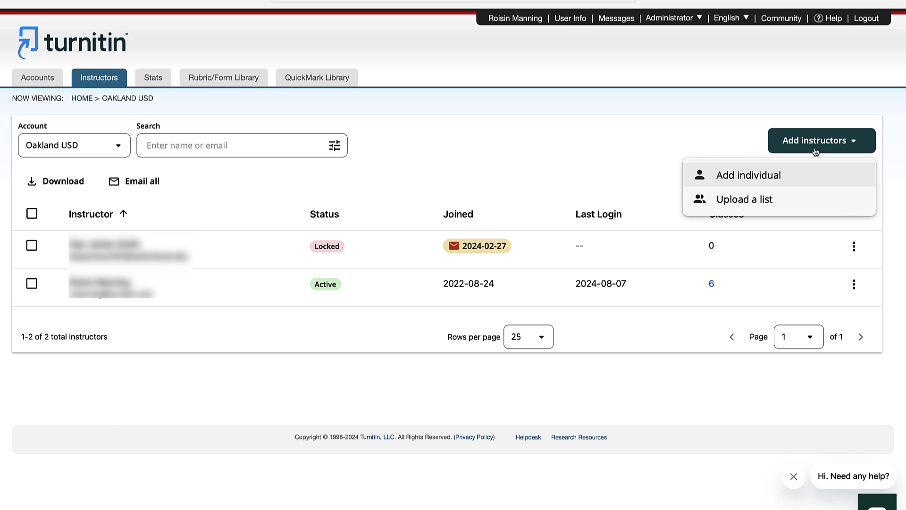
pyautogui.click(745, 199)
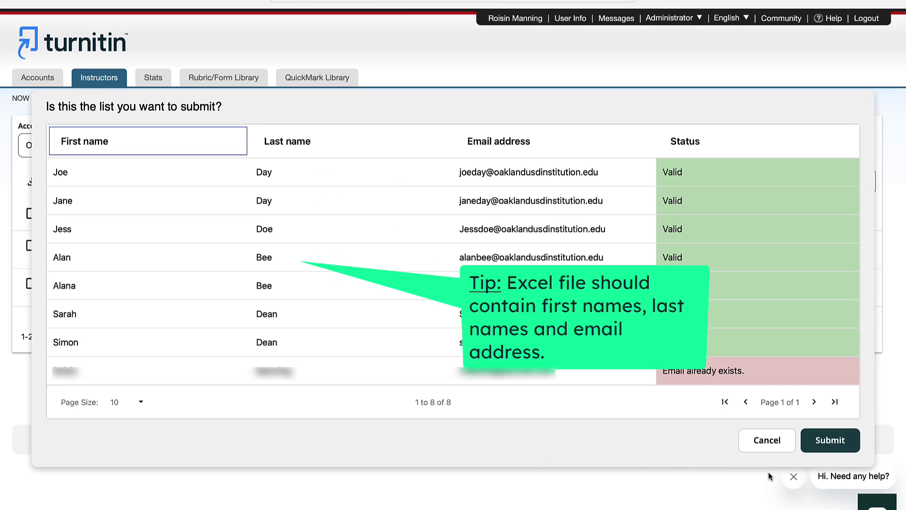
pyautogui.click(830, 440)
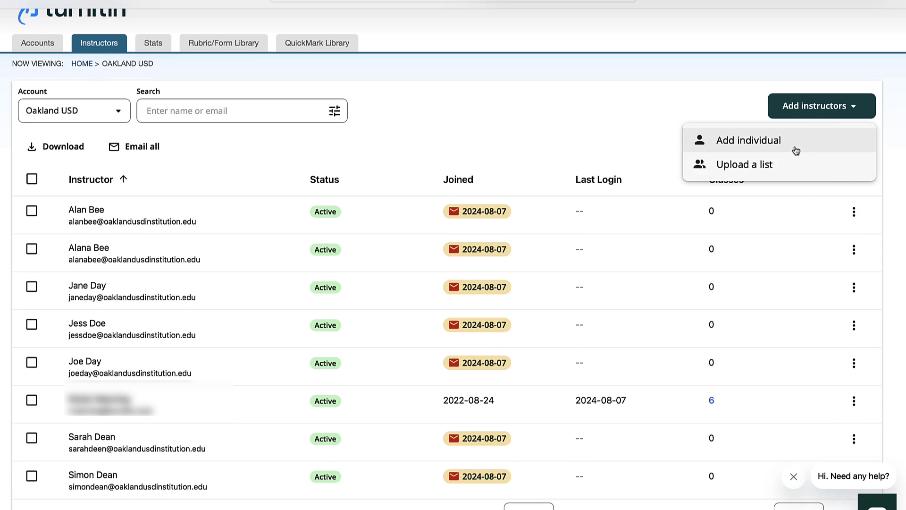
pyautogui.click(796, 147)
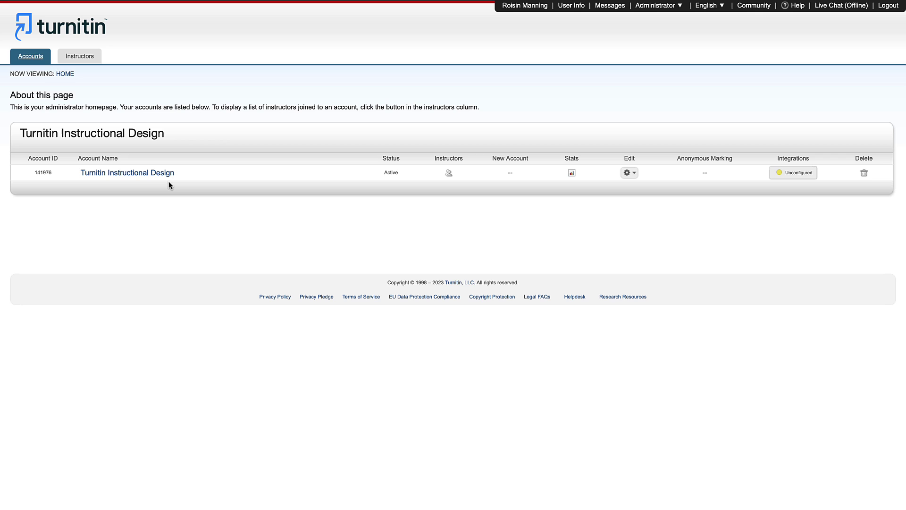
# - Review the account settings: account name, allowed features and paper repository options
pyautogui.click(629, 174)
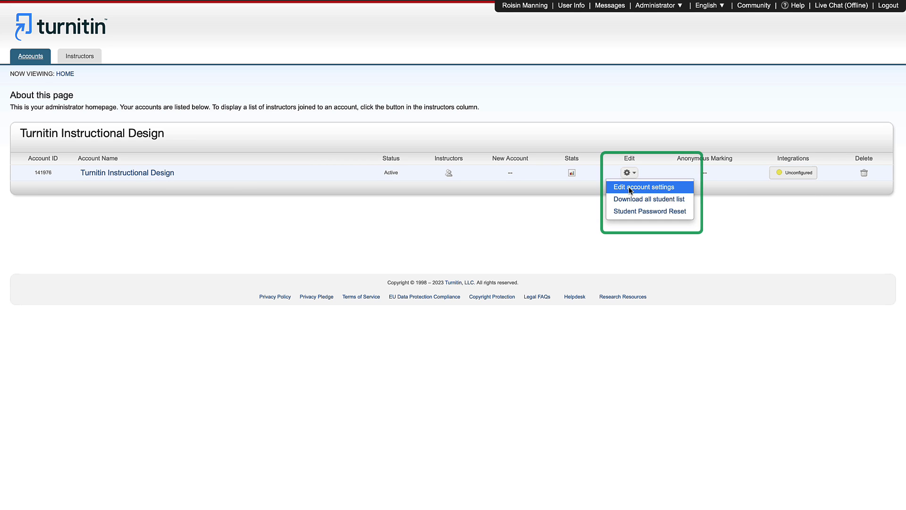
pyautogui.click(629, 187)
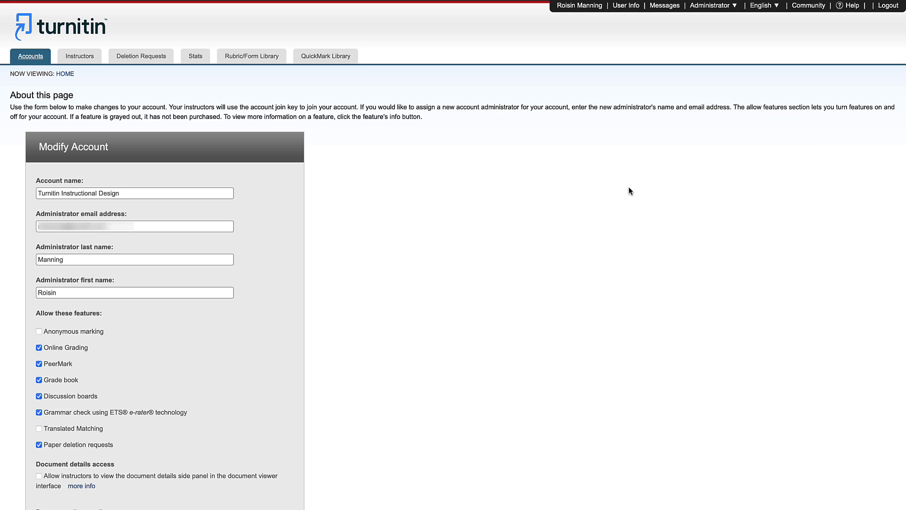
pyautogui.click(154, 193)
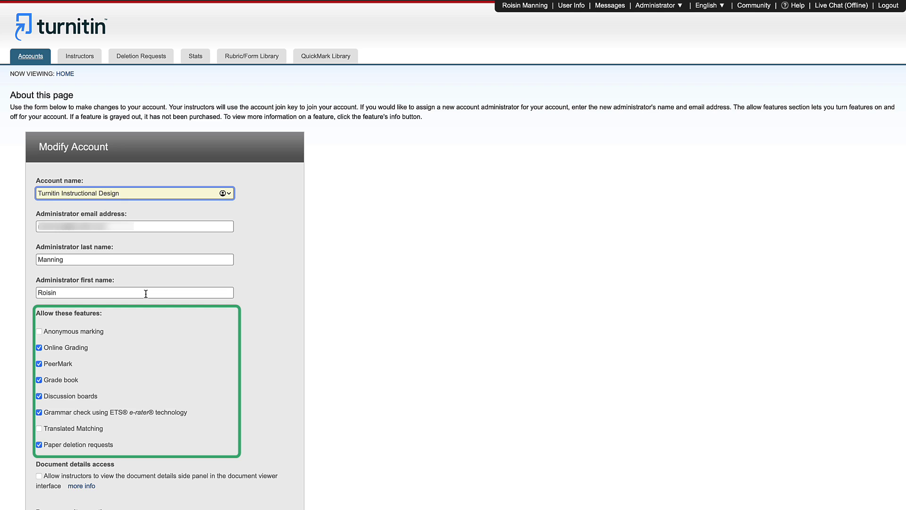
pyautogui.scroll(-3, 151, 316)
pyautogui.scroll(-2, 151, 317)
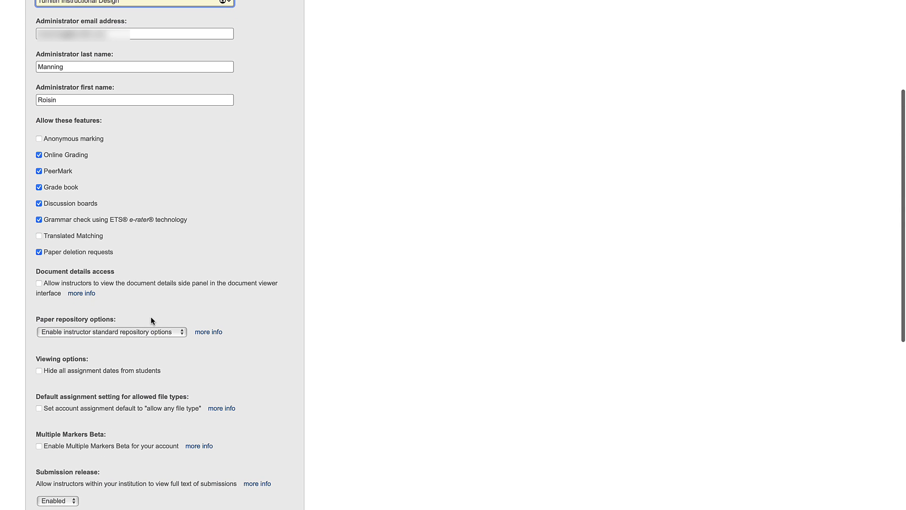
pyautogui.click(151, 332)
pyautogui.click(169, 372)
pyautogui.scroll(-3, 170, 372)
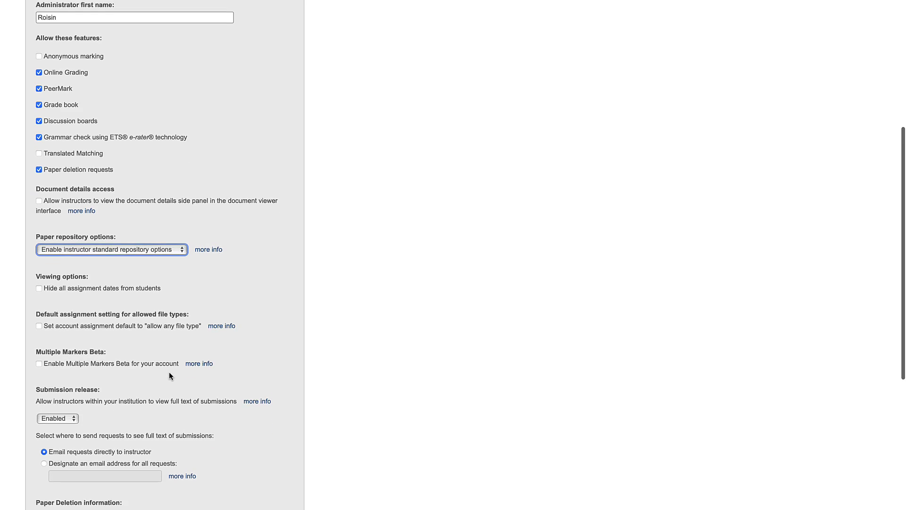
pyautogui.scroll(-3, 169, 371)
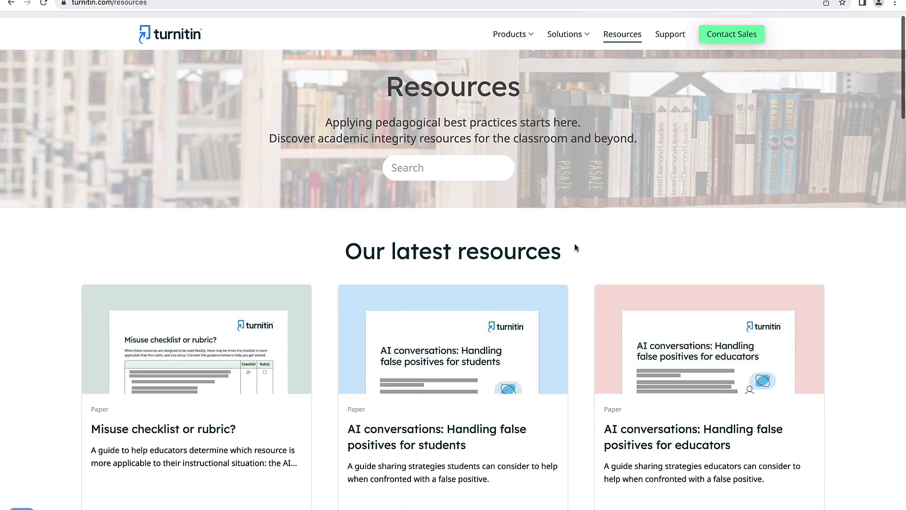
pyautogui.scroll(-3, 574, 243)
pyautogui.scroll(10, 575, 243)
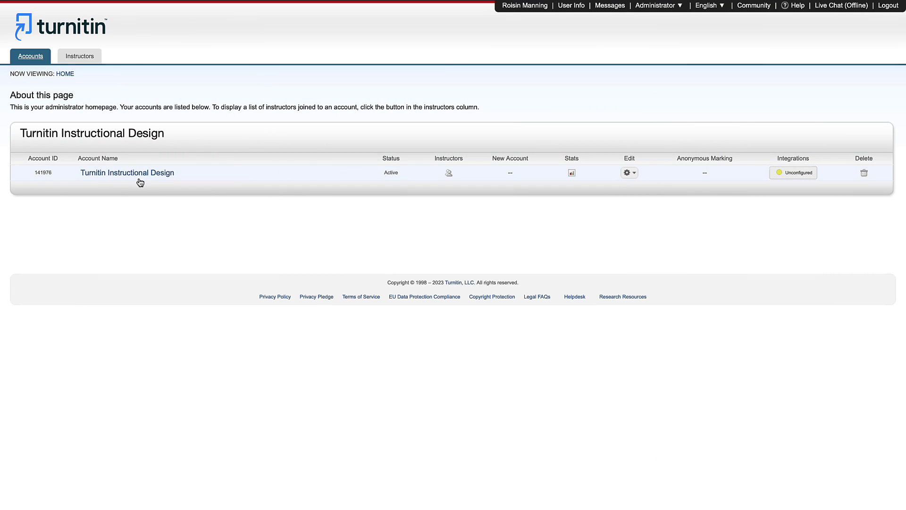
# - Show the Turnitin Instructional Design account's QuickMark sets, cancelling the Import set dialog
pyautogui.click(128, 173)
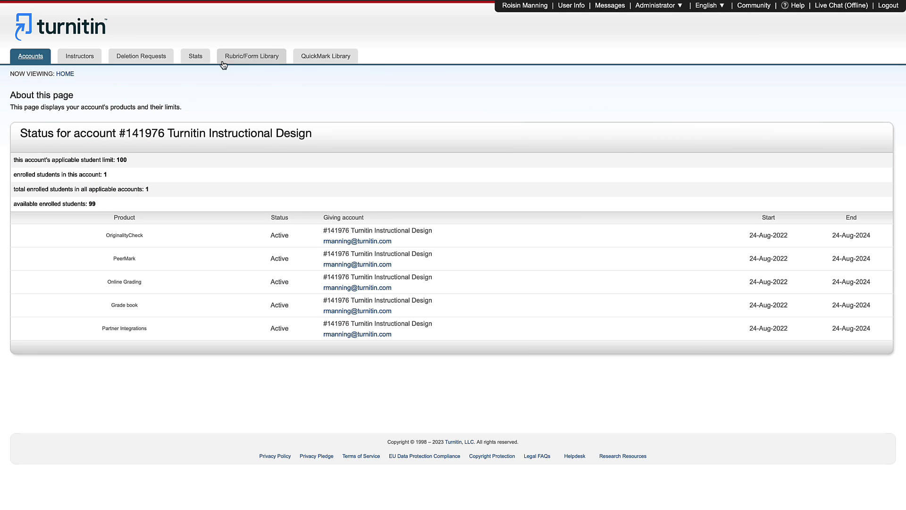
pyautogui.click(326, 56)
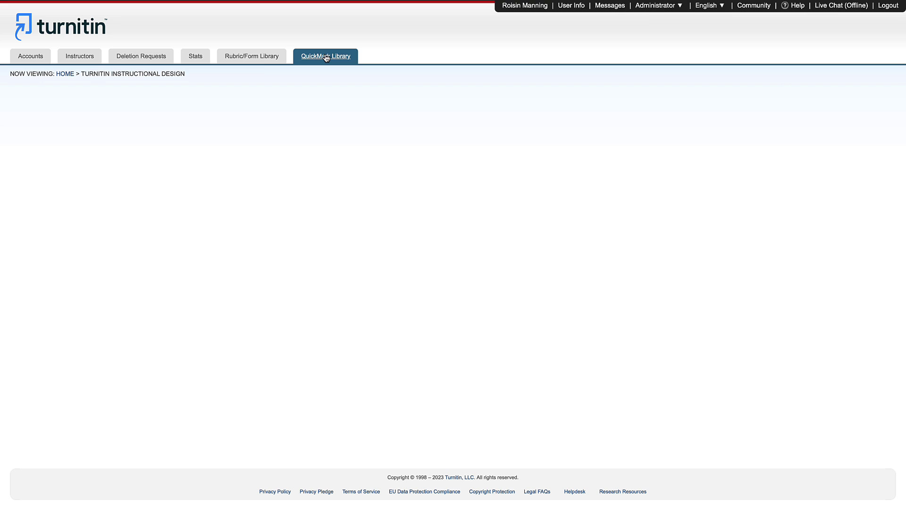
pyautogui.click(291, 95)
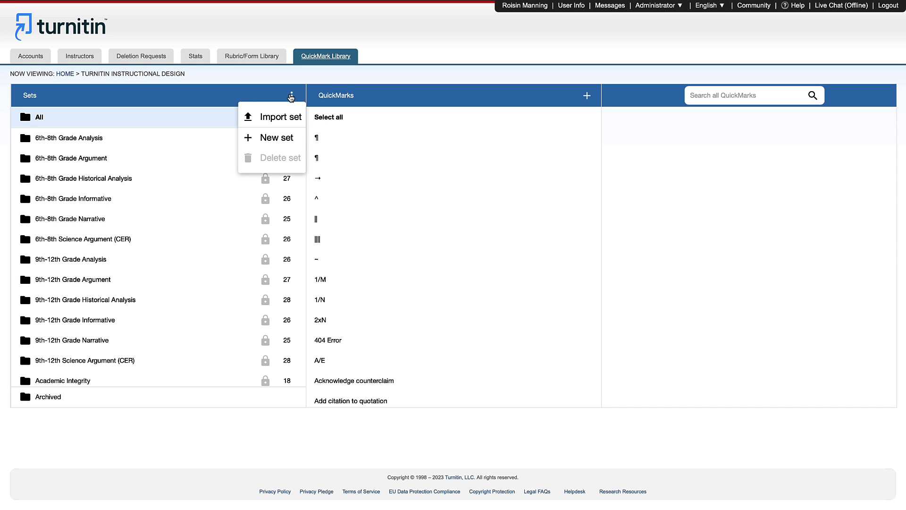
pyautogui.click(281, 117)
pyautogui.click(289, 118)
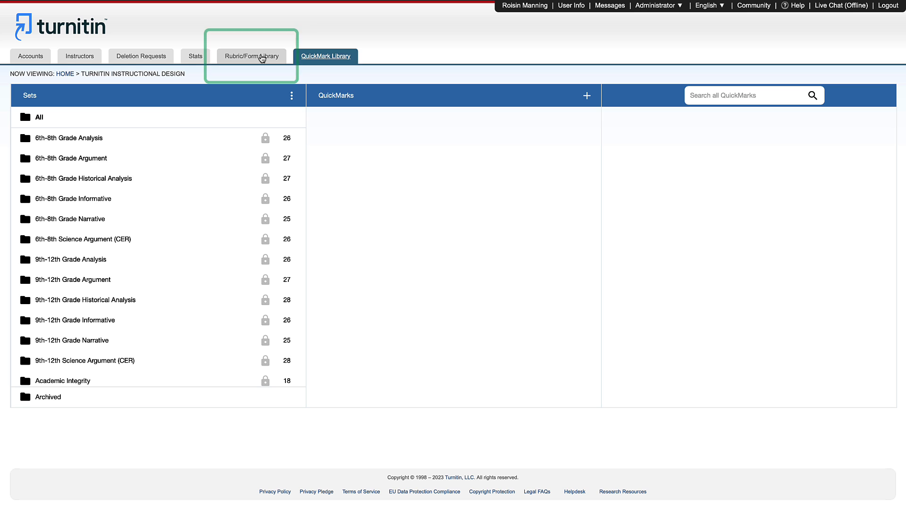
# - Share the 6th-8th Science Argument (CER) rubric with the whole account from the Rubric/Form Library
pyautogui.click(263, 58)
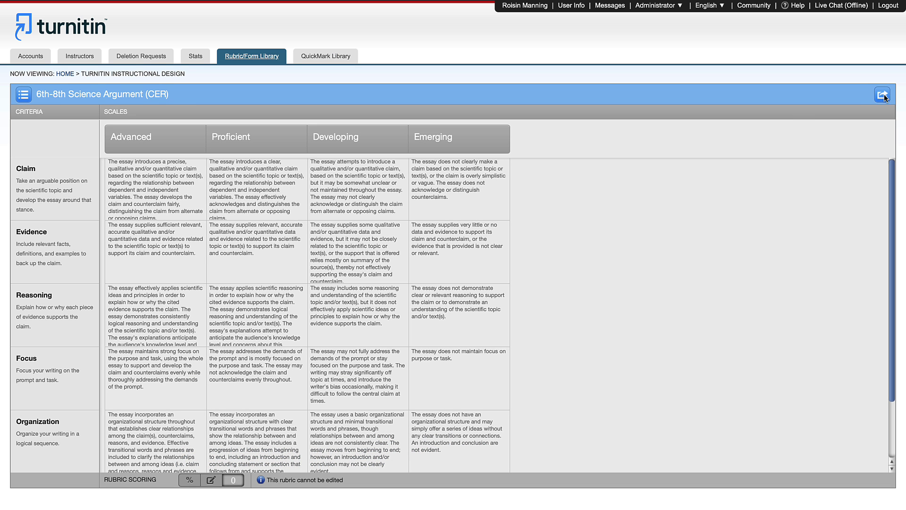
pyautogui.click(883, 94)
pyautogui.click(835, 112)
pyautogui.click(880, 95)
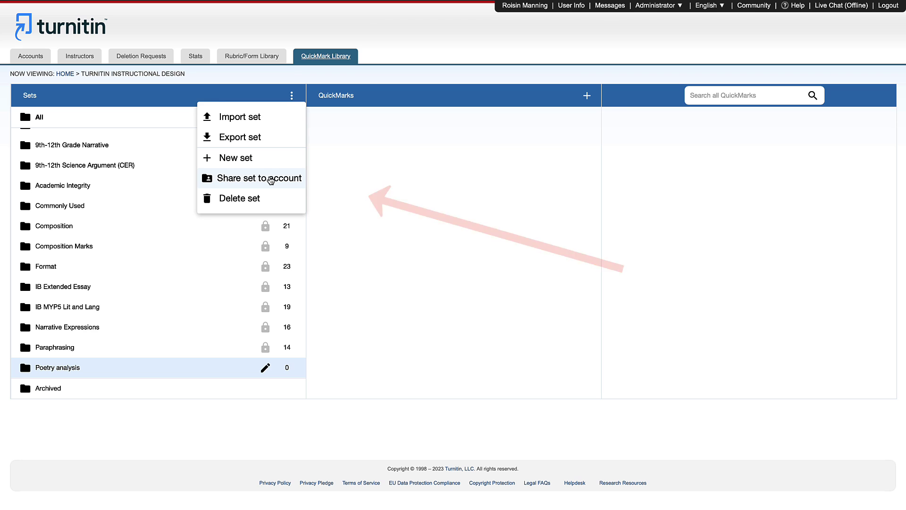
pyautogui.click(270, 179)
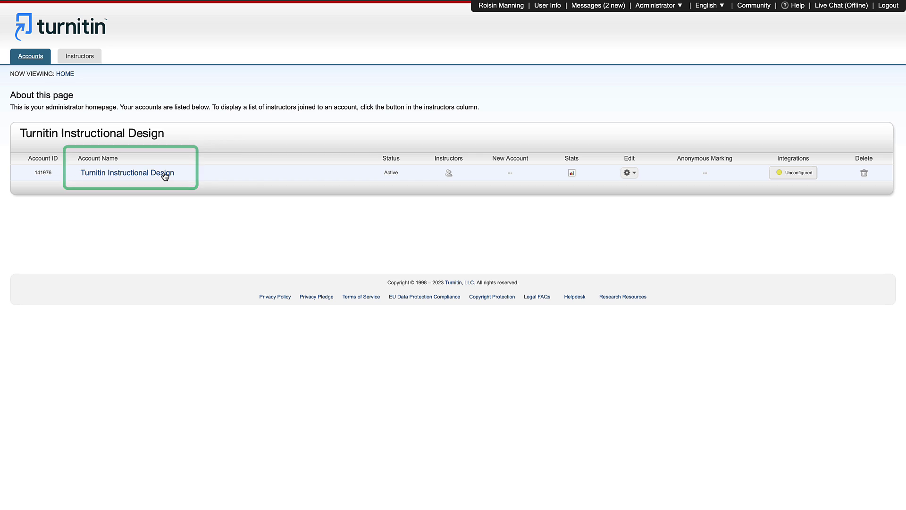
pyautogui.click(165, 175)
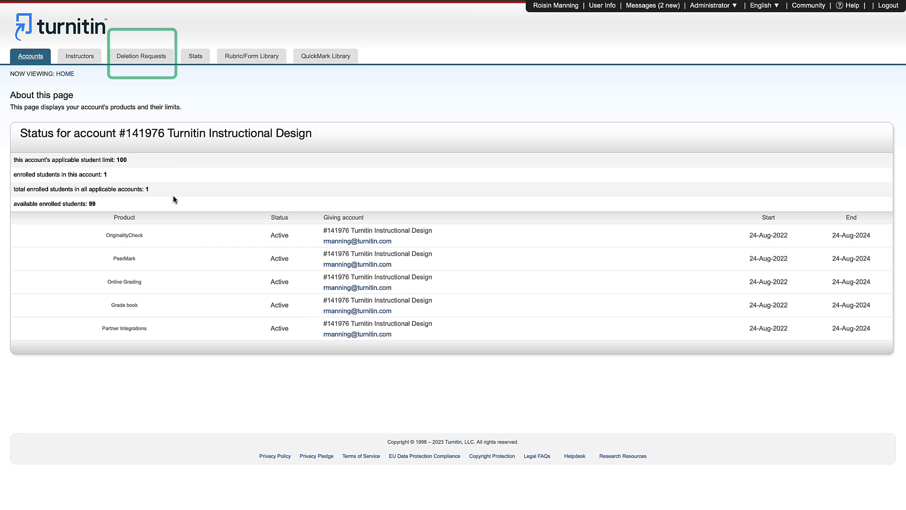
pyautogui.click(141, 56)
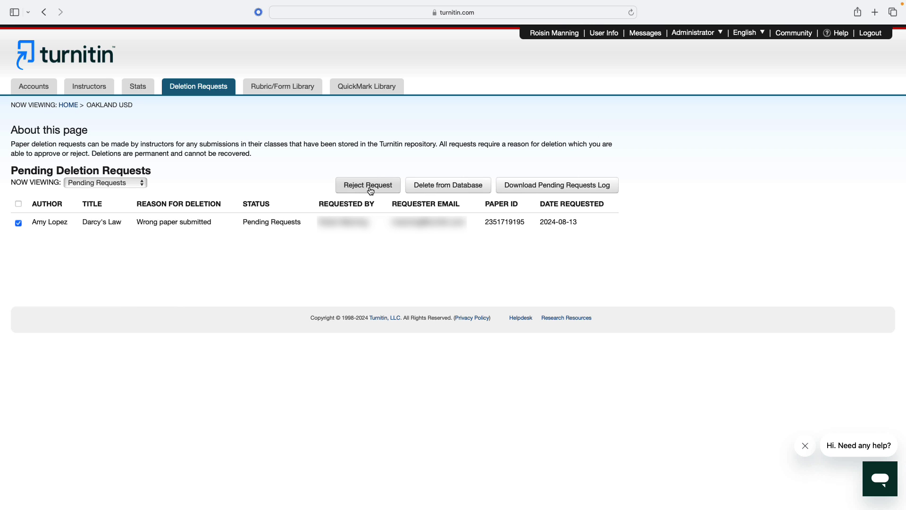
pyautogui.click(433, 187)
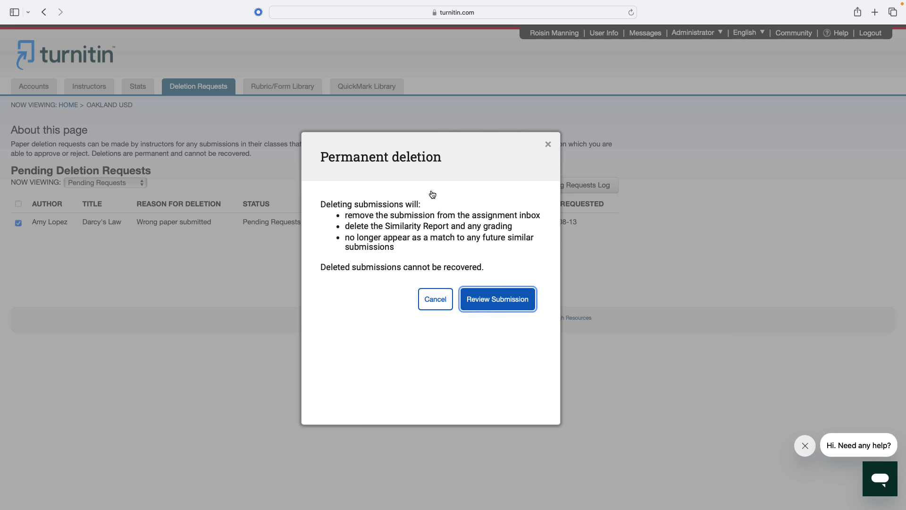
pyautogui.click(496, 299)
pyautogui.click(422, 355)
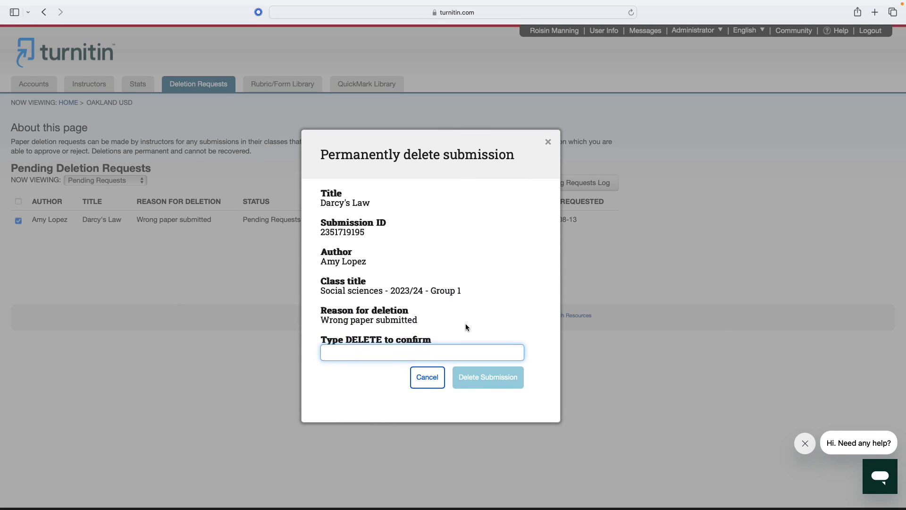
pyautogui.write('DELETE')
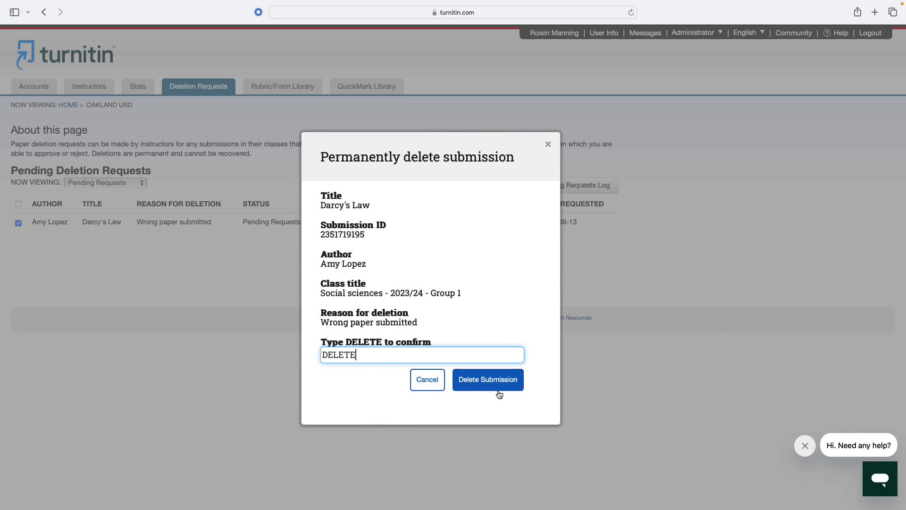